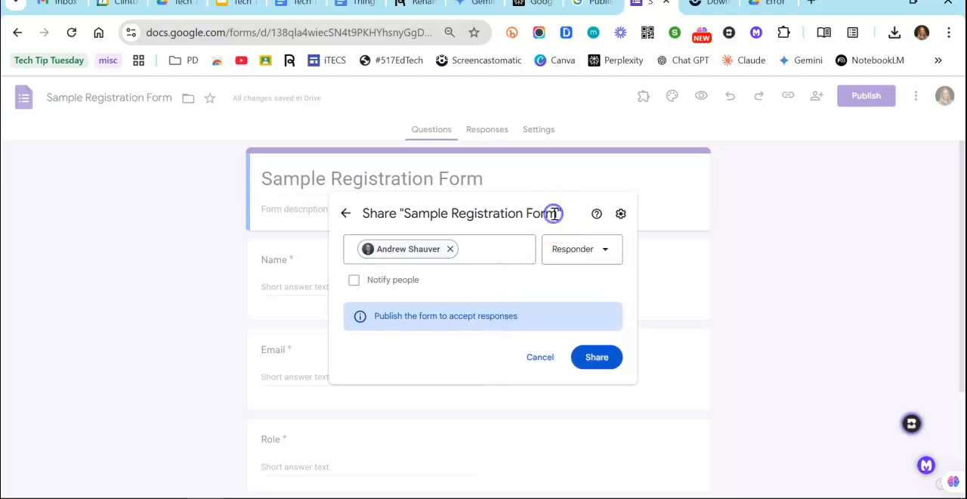
Share the form with the selected person as a responder and publish it without notifying responders
left_click(599, 361)
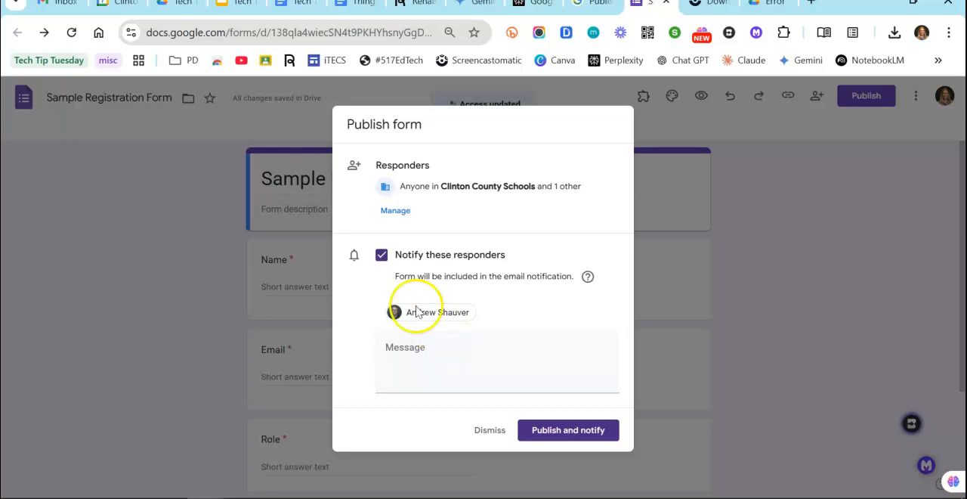
left_click(382, 255)
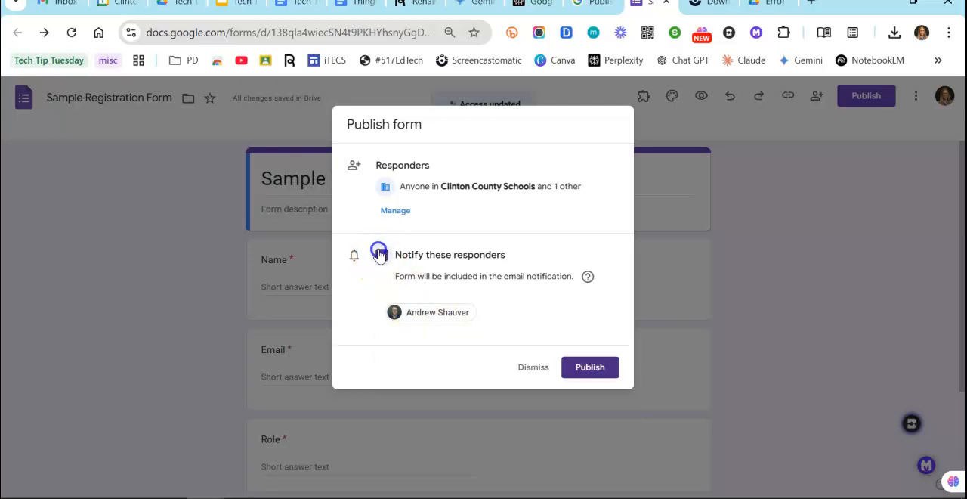
left_click(608, 372)
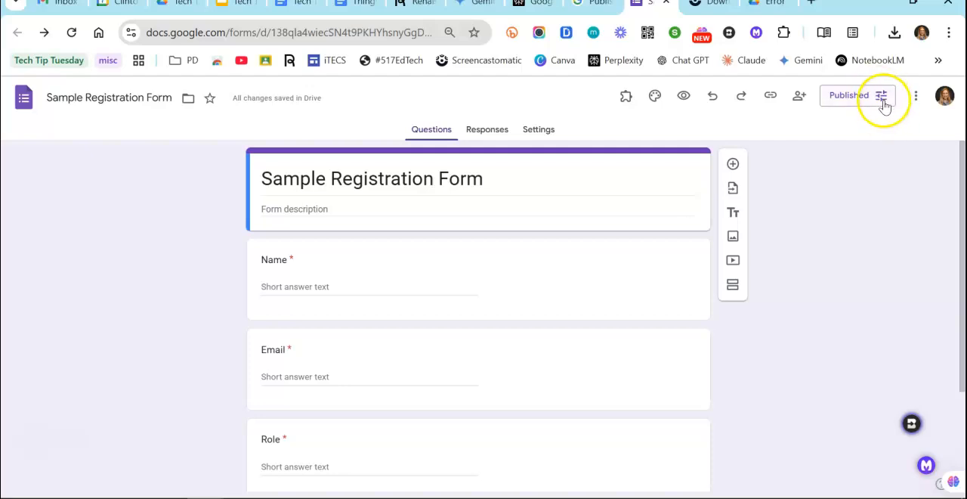
Manage responders in the published options and set the responder view access to Anyone with the link
left_click(876, 103)
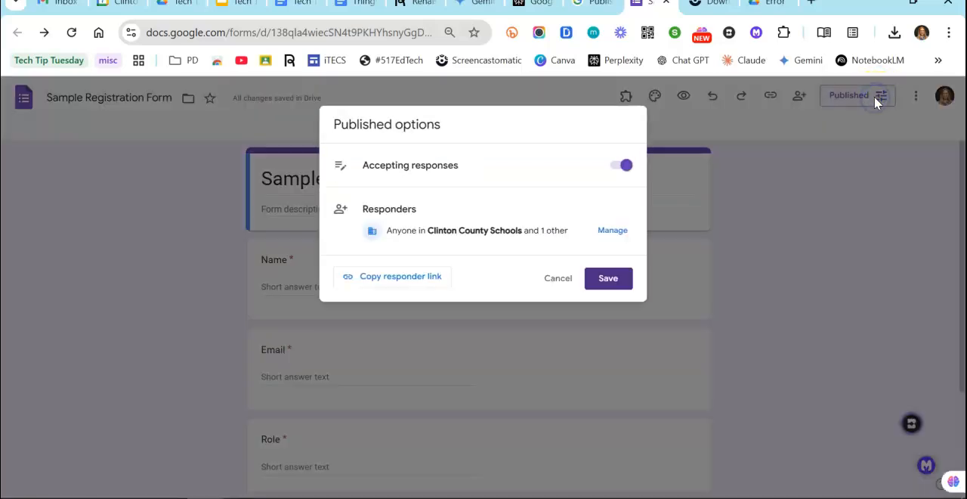
left_click(613, 230)
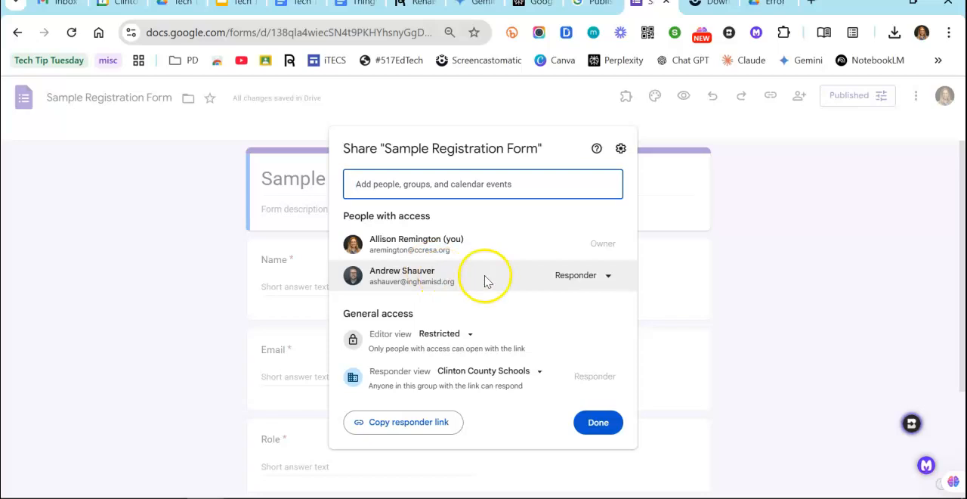
mouse_move(486, 281)
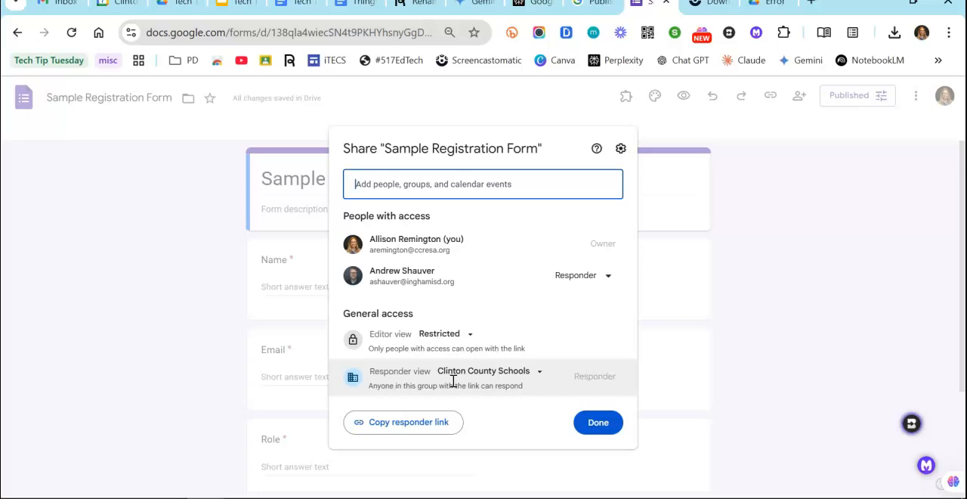
left_click(529, 372)
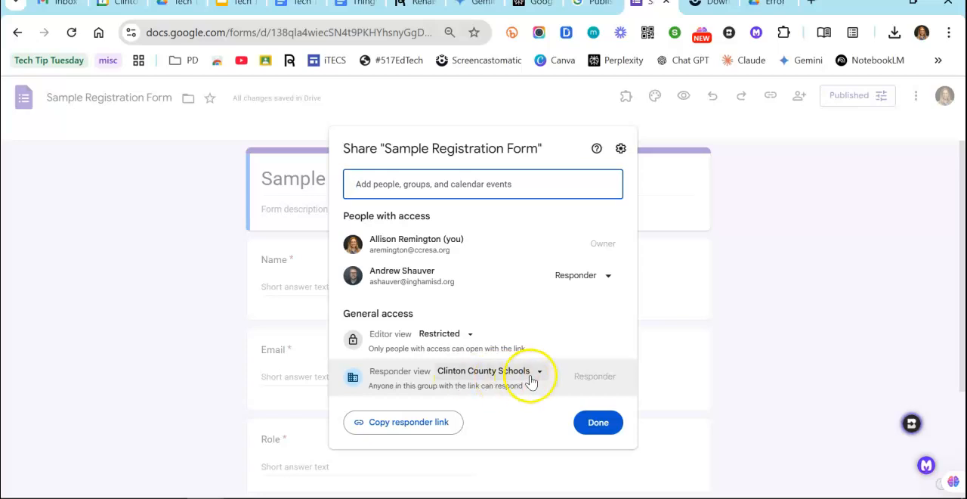
left_click(541, 380)
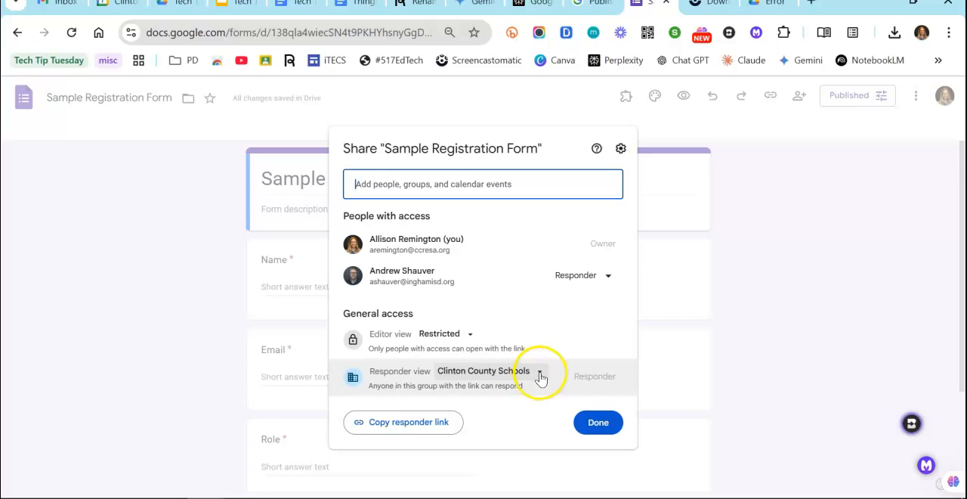
left_click(540, 378)
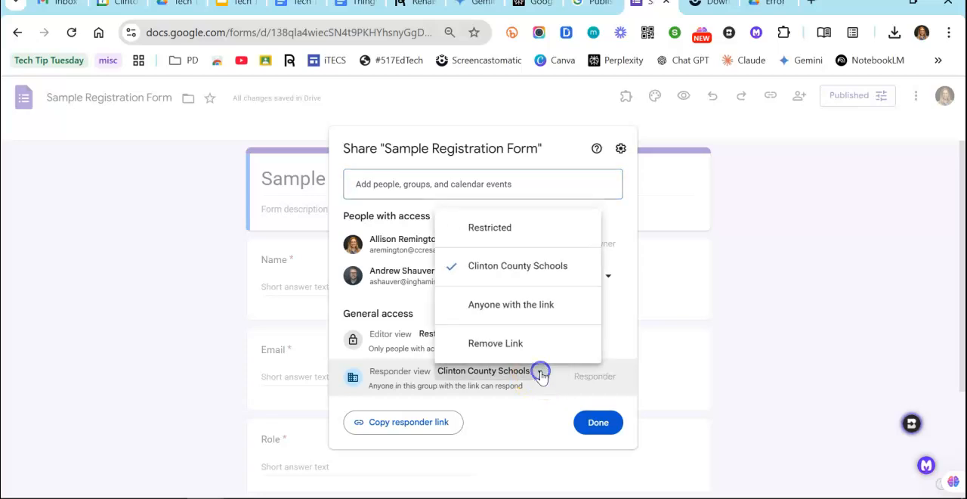
left_click(554, 306)
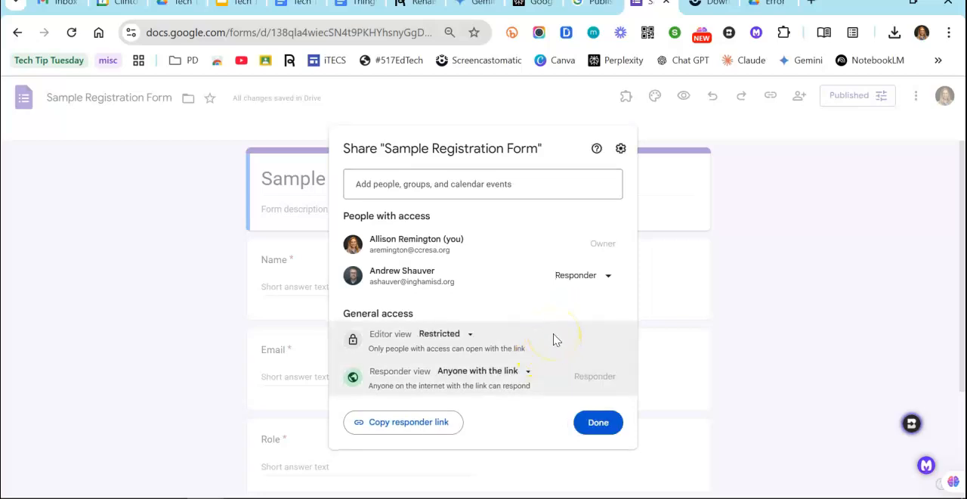
Set the responder view to Restricted and share the form with one more person as Responder without notifying them
left_click(532, 371)
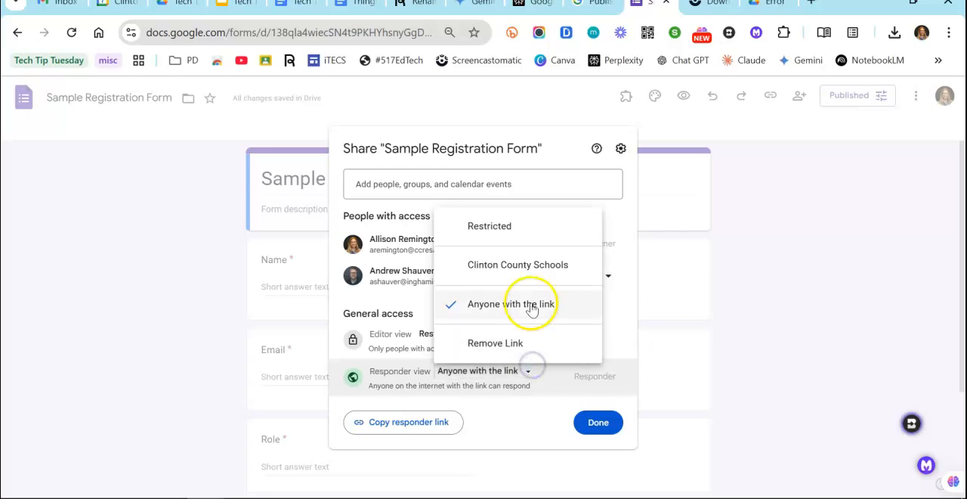
left_click(517, 226)
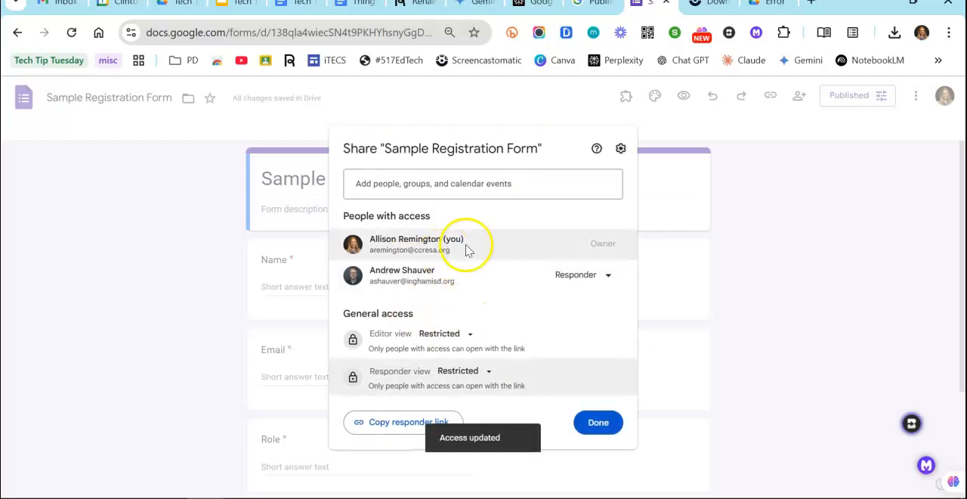
left_click(480, 188)
left_click(460, 269)
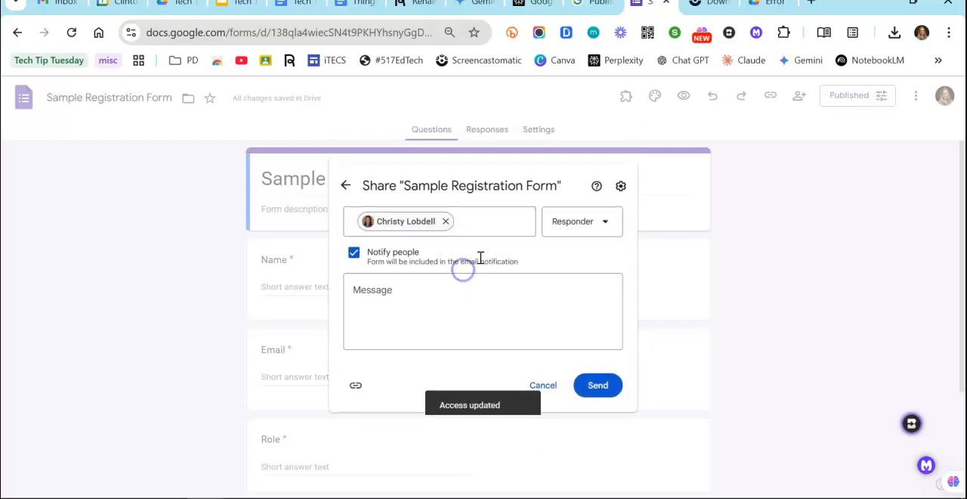
left_click(353, 252)
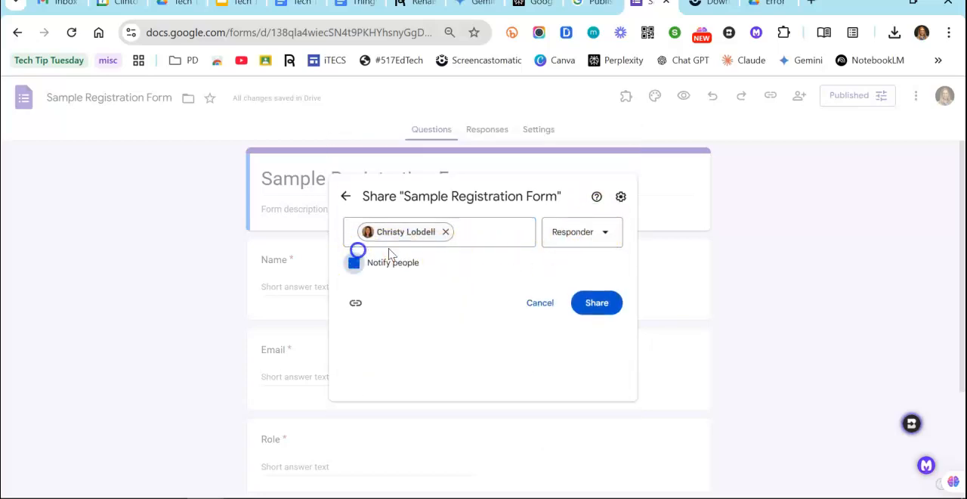
left_click(608, 340)
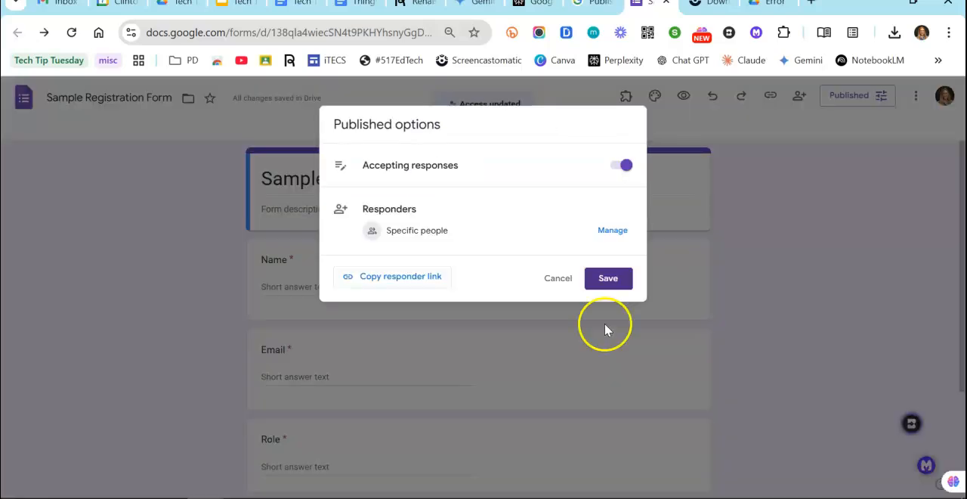
Reopen responder management, set the responder view to Anyone with the link, and save the published options
left_click(613, 231)
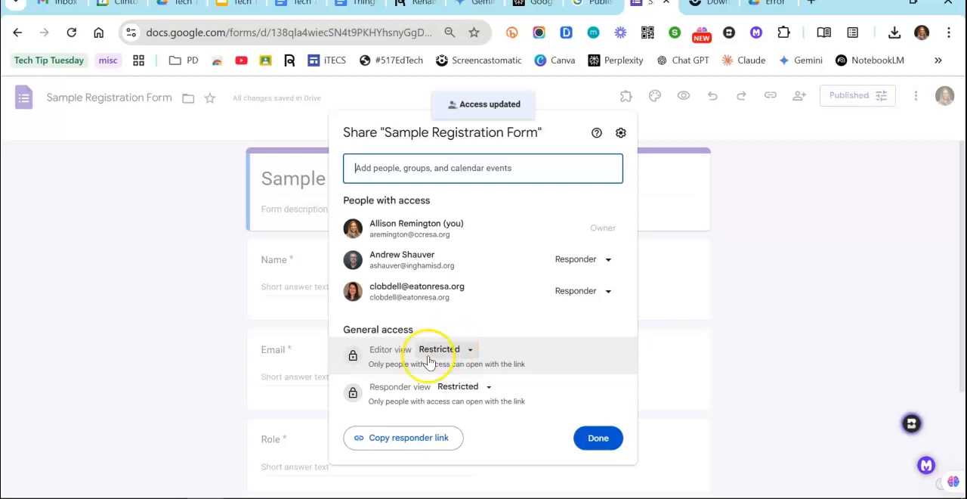
left_click(488, 386)
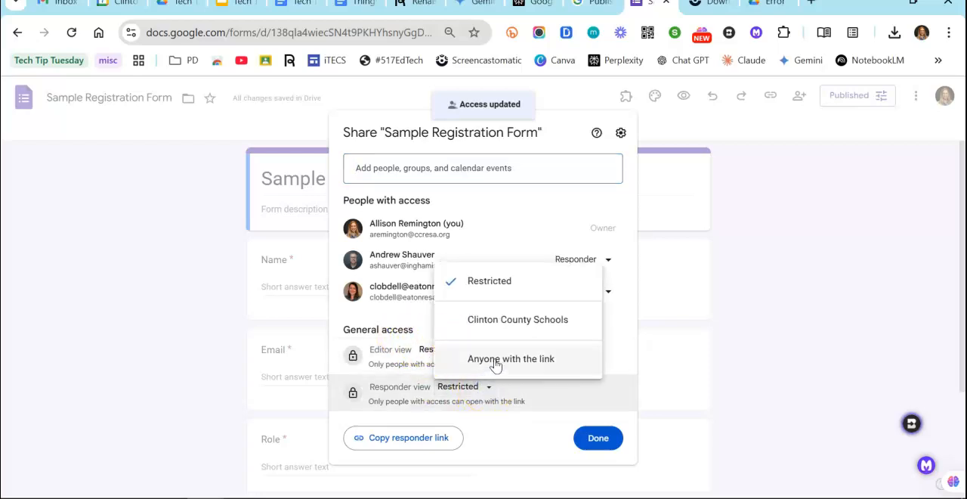
left_click(495, 367)
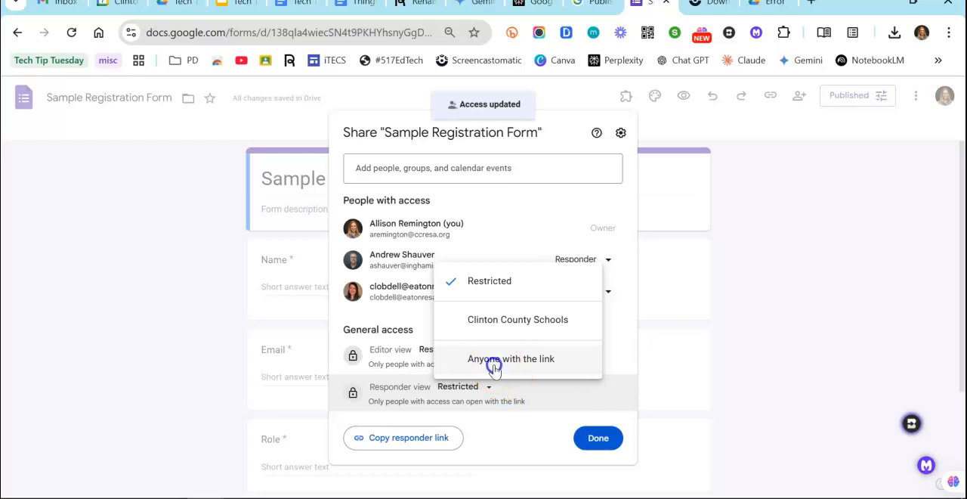
left_click(602, 448)
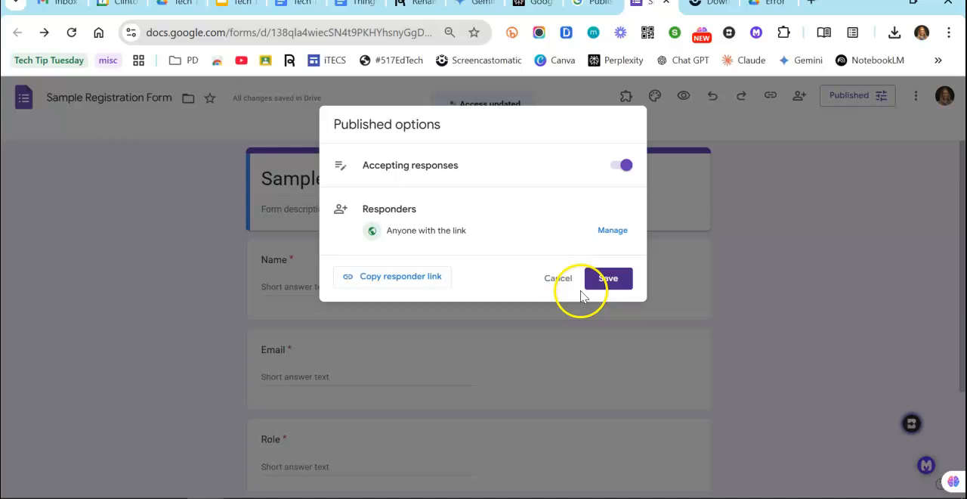
left_click(606, 280)
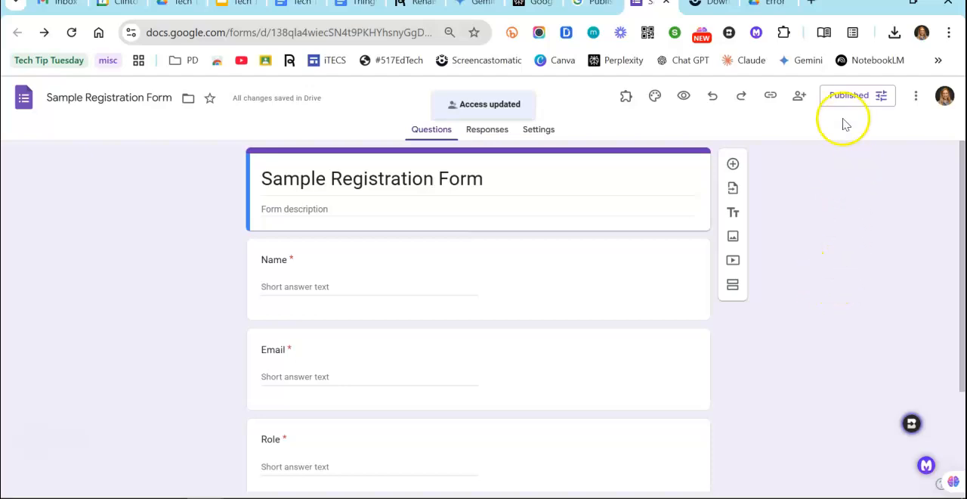
Unpublish the form and check the option for copying its responder link, without copying it
left_click(915, 96)
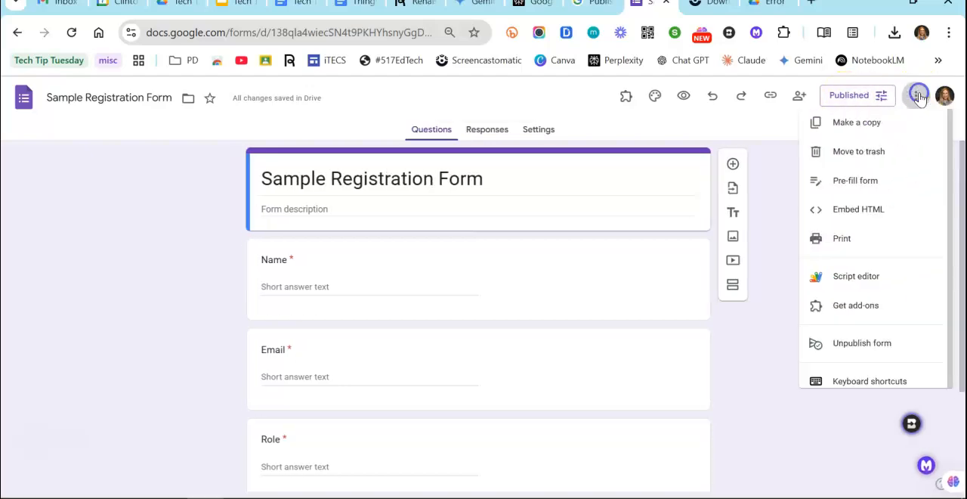
left_click(882, 352)
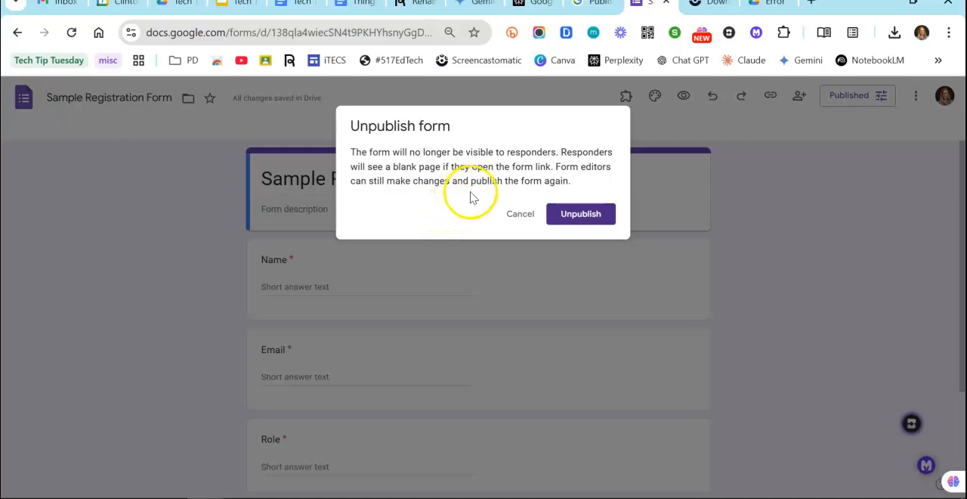
left_click(581, 215)
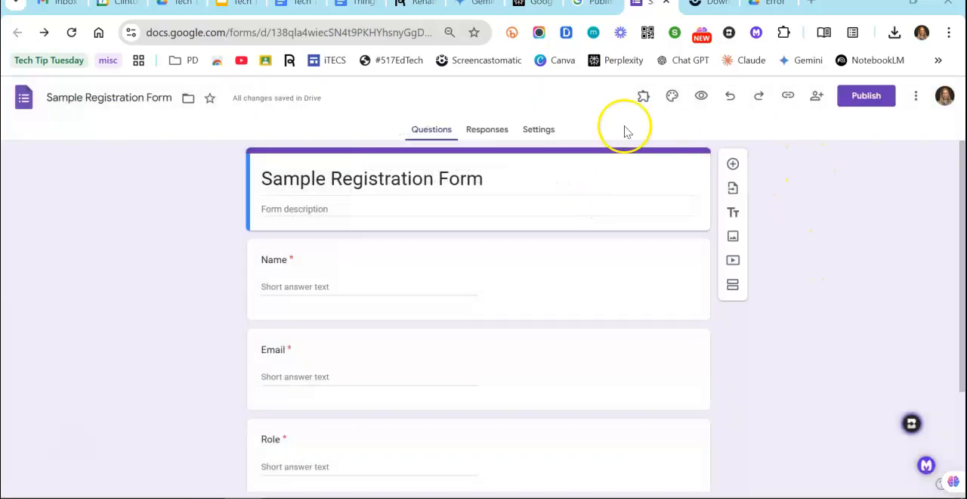
left_click(789, 98)
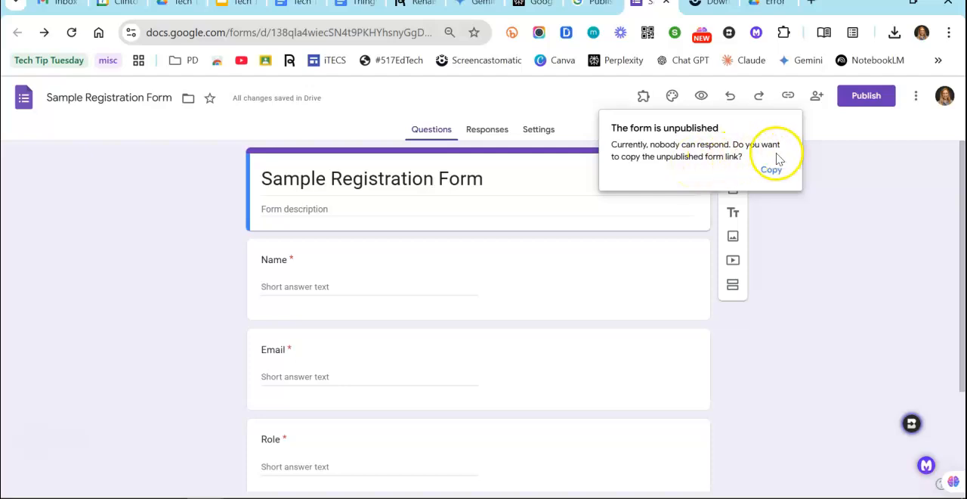
left_click(836, 159)
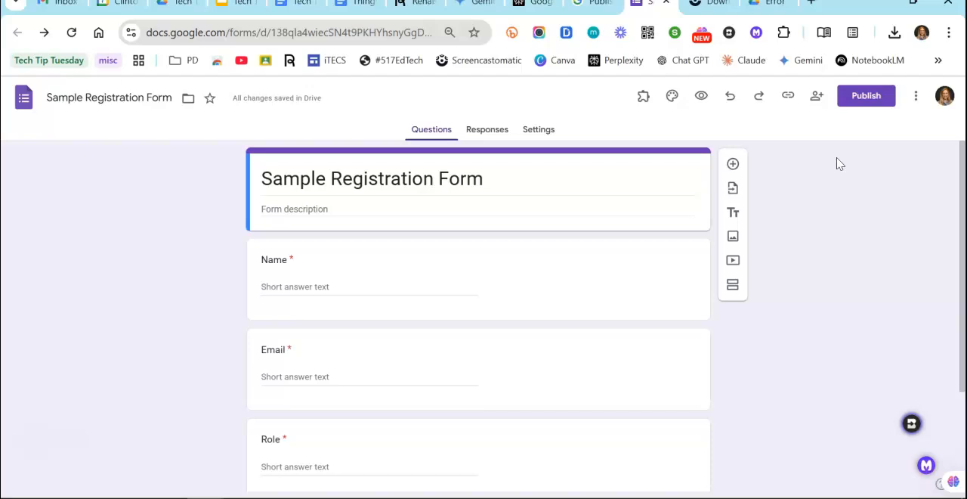
Publish the form again with the notification to the listed responders turned off
left_click(859, 99)
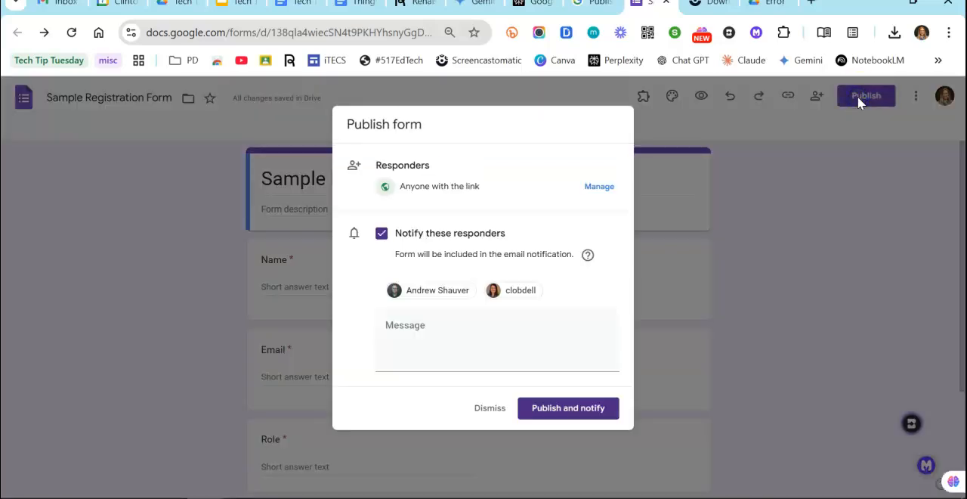
left_click(382, 236)
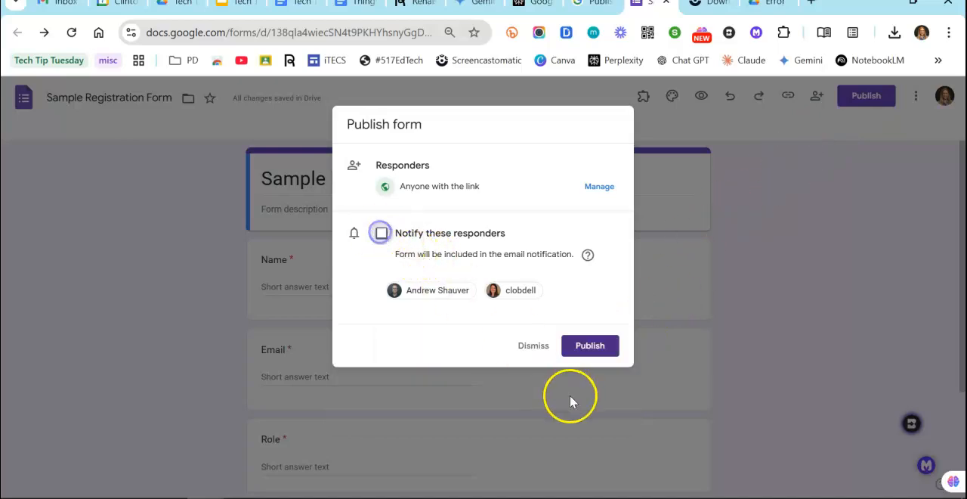
left_click(593, 347)
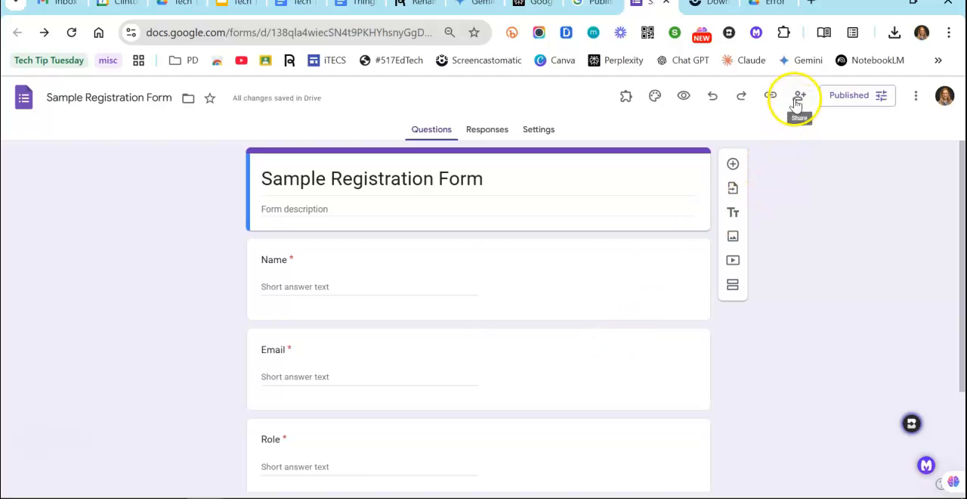
Copy the full responder link of the published form and open it in a new browser tab
left_click(771, 97)
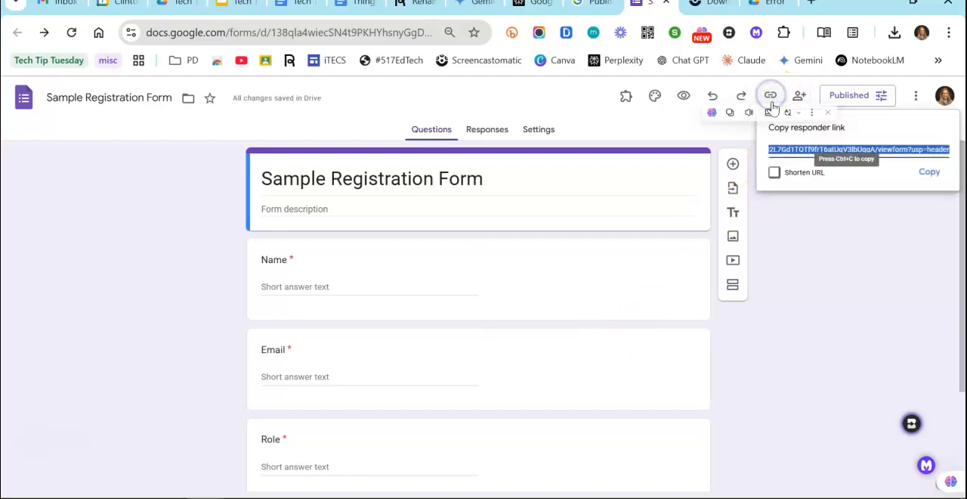
left_click(929, 170)
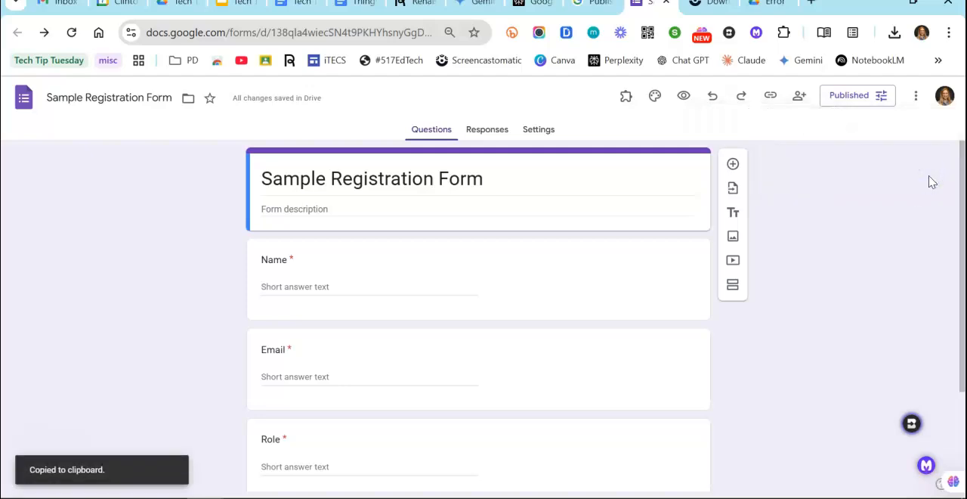
left_click(811, 4)
key("ctrl+v")
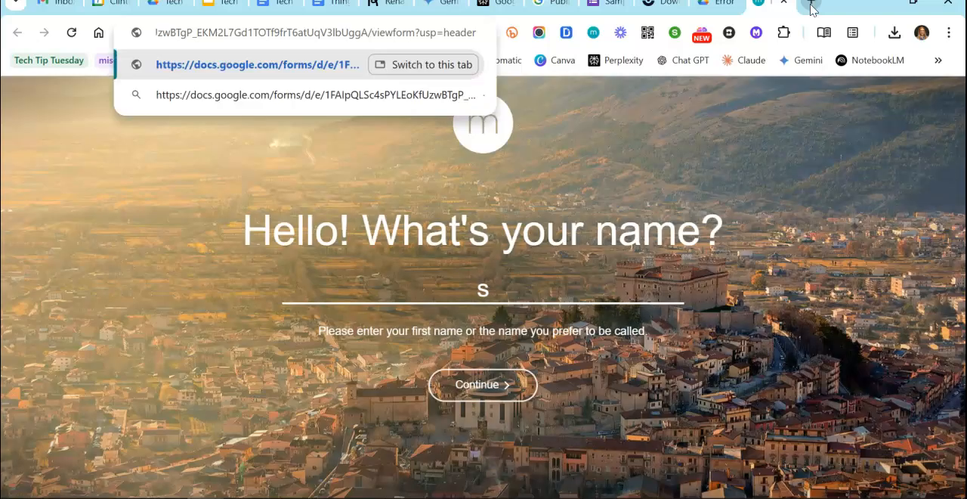
key("Return")
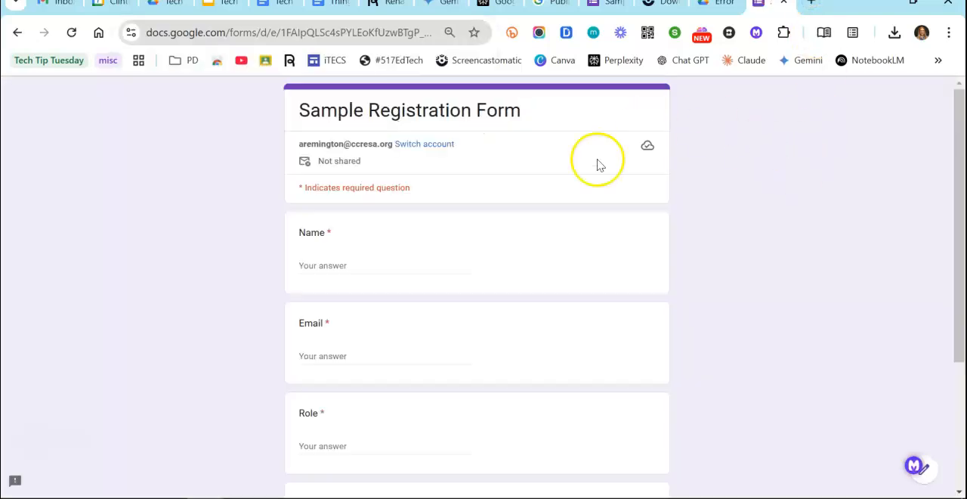
Return to the form editor, unpublish the form, and go back to its open responder page
left_click(615, 6)
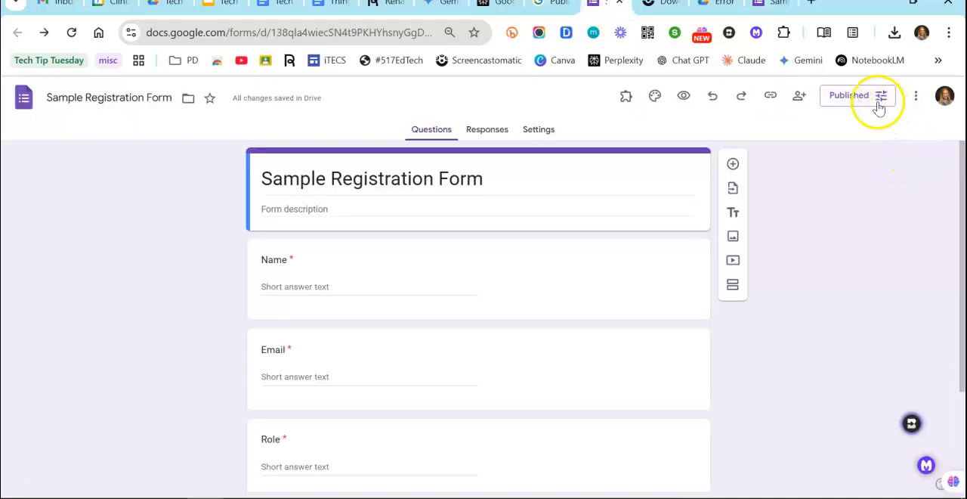
left_click(916, 96)
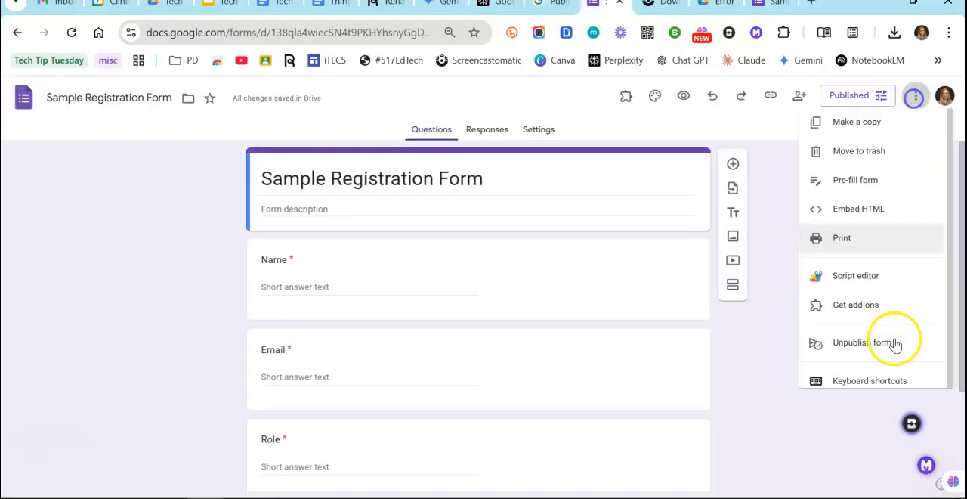
left_click(851, 356)
left_click(583, 216)
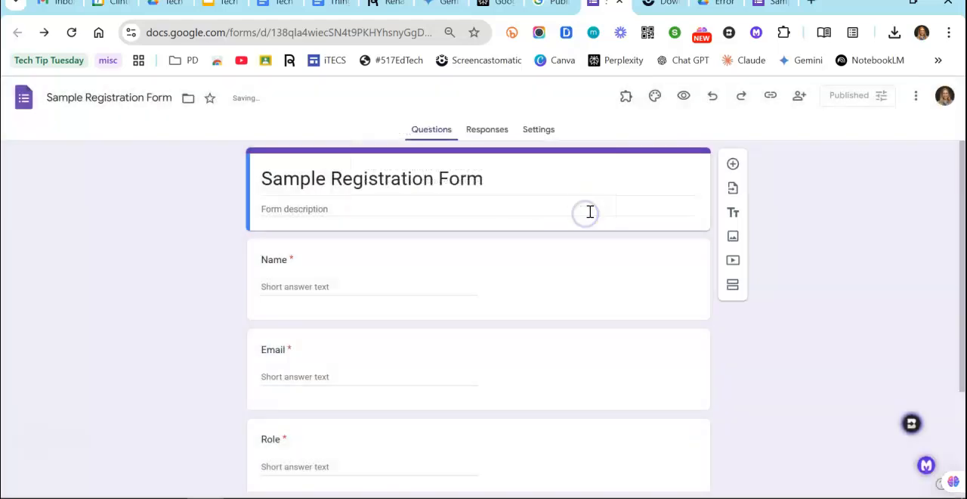
left_click(775, 6)
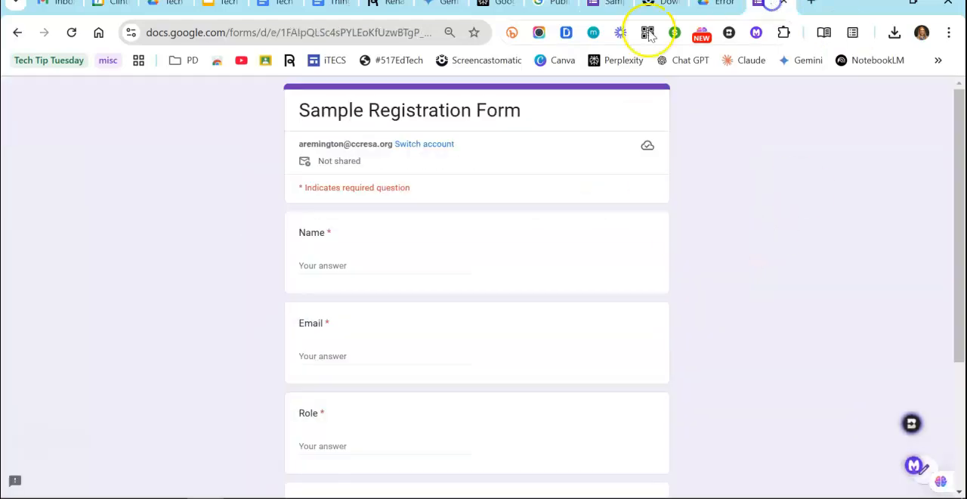
Reload the responder page to check how the unpublished form appears, and return to the form editor
left_click(72, 34)
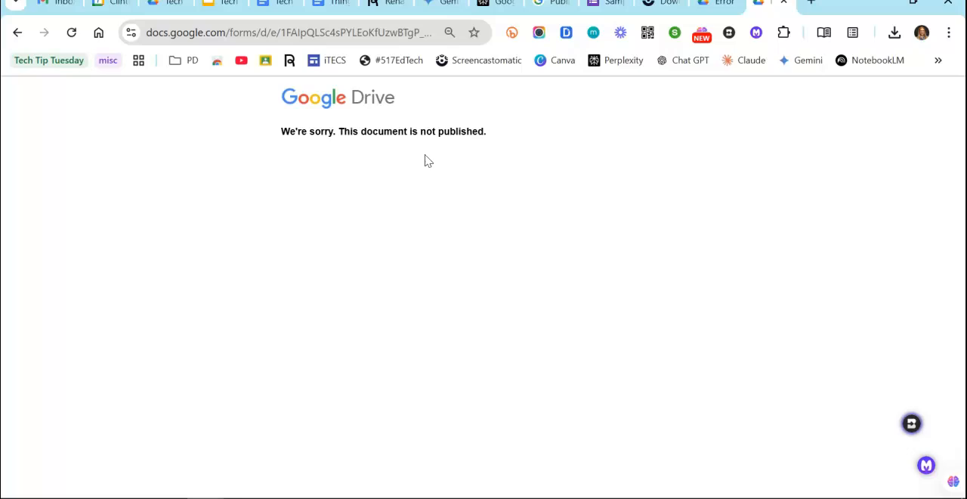
left_click(602, 7)
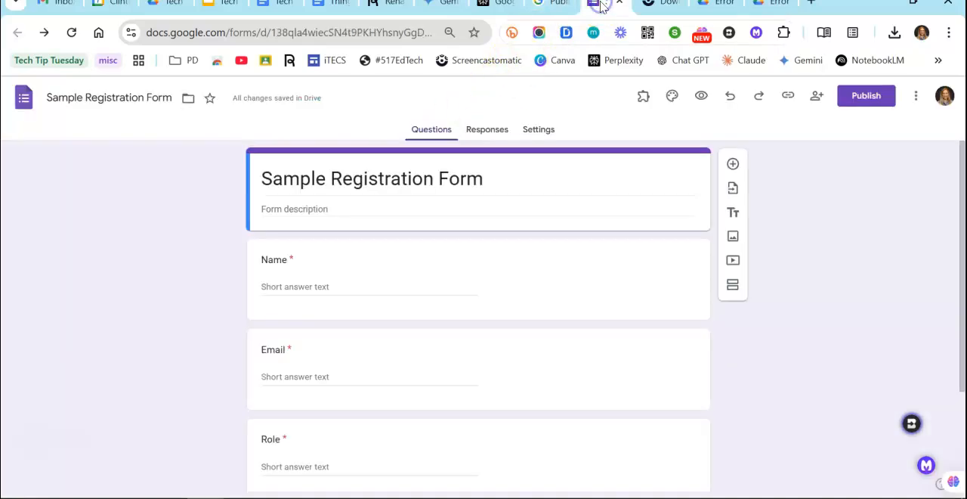
Start publishing the form, open its responder management, and restrict the responder view to Clinton County Schools
left_click(859, 104)
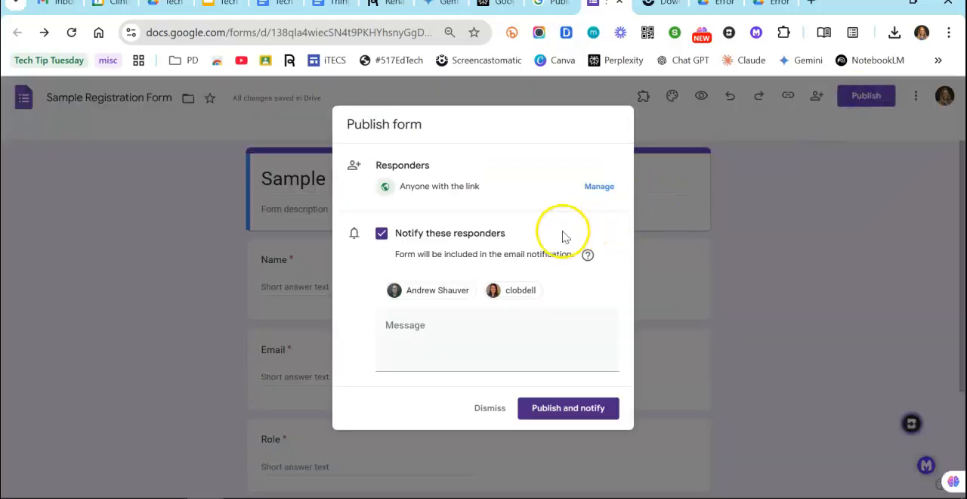
left_click(598, 187)
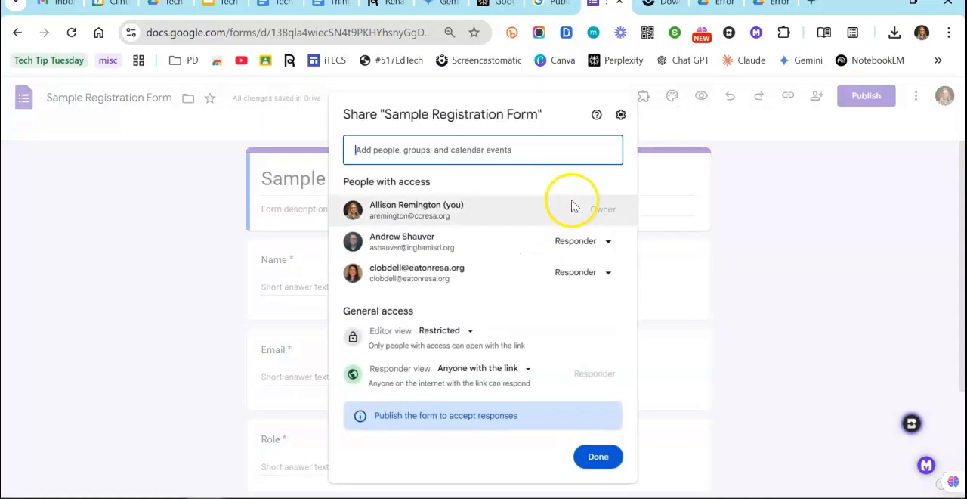
left_click(527, 371)
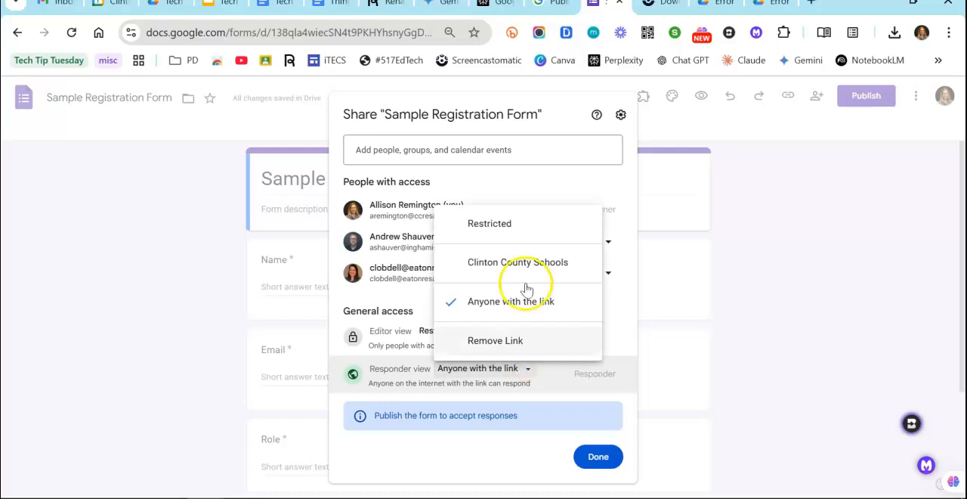
left_click(462, 201)
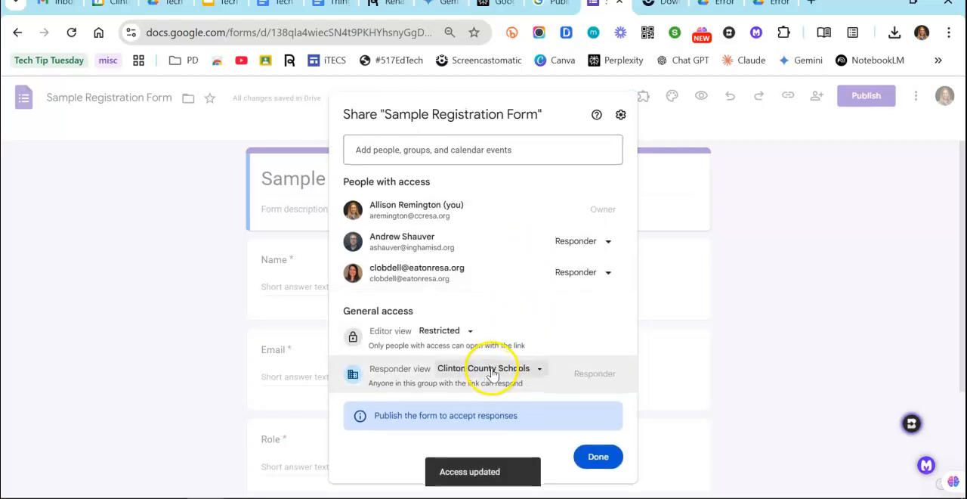
Set the responder view back to Anyone with the link and finish the sharing settings
left_click(534, 369)
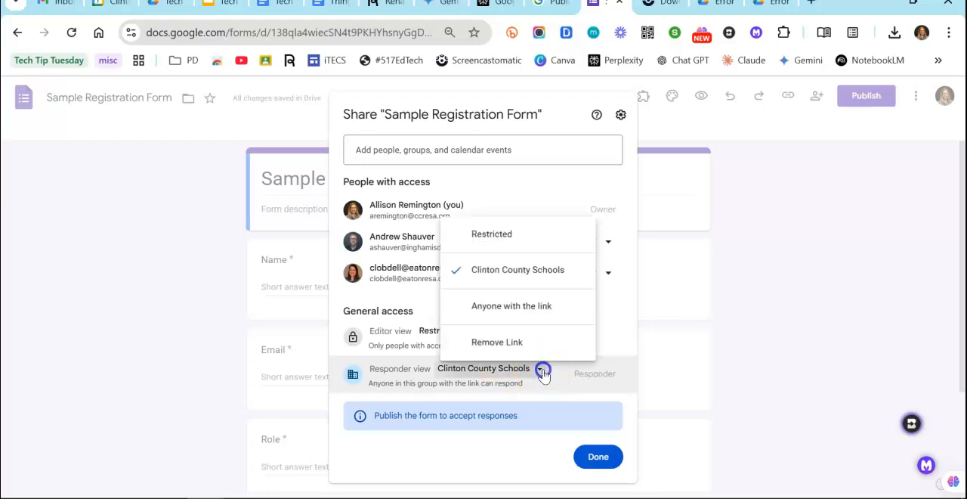
left_click(520, 306)
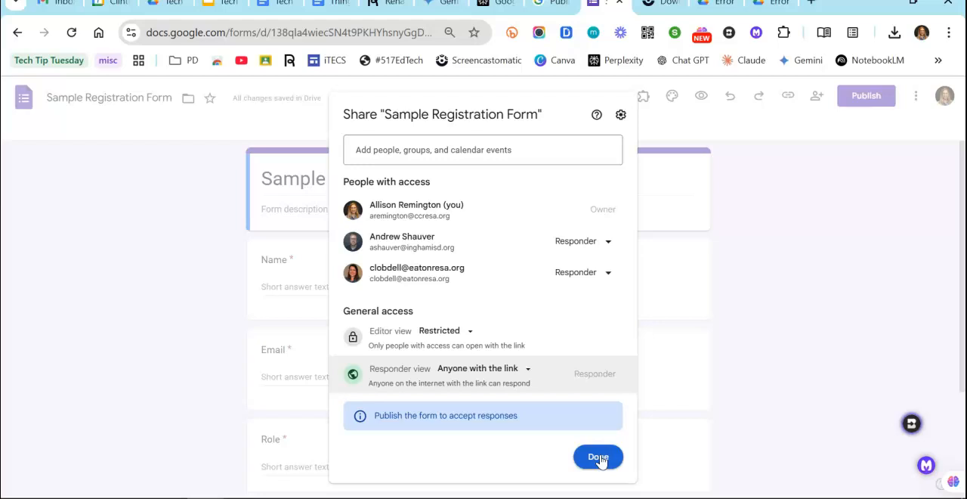
left_click(598, 462)
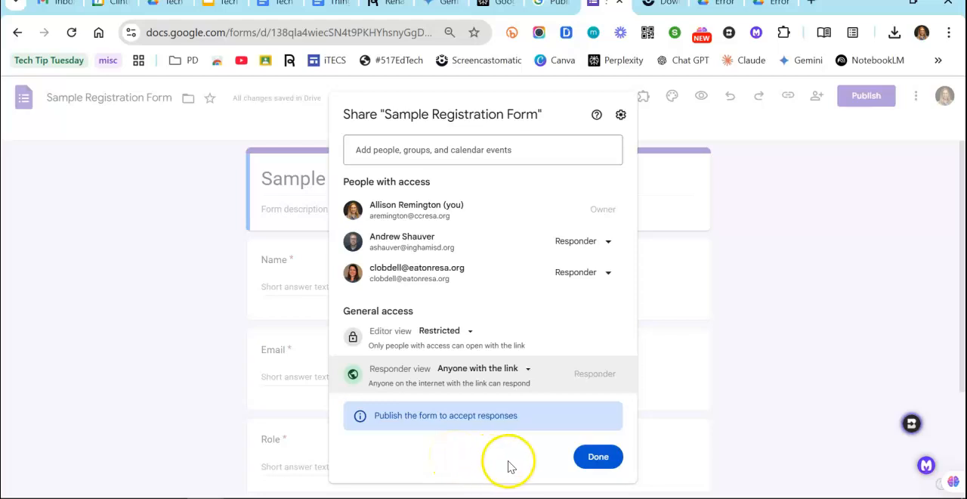
left_click(597, 457)
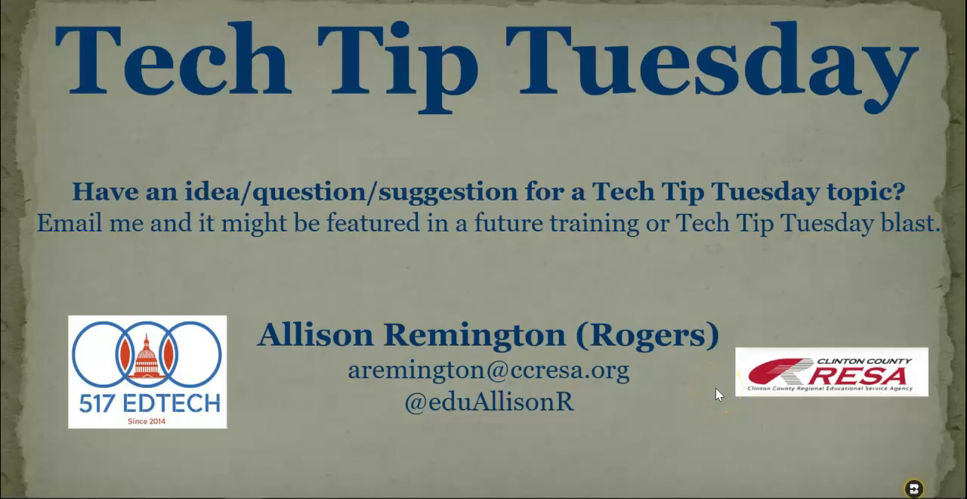